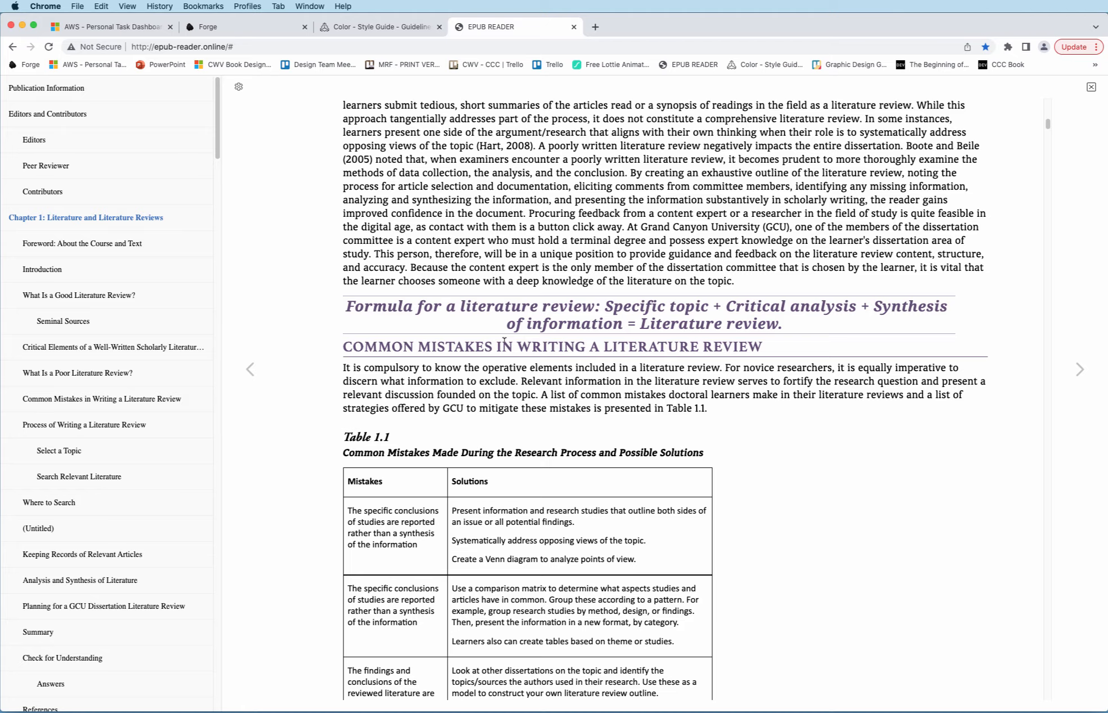
# Step: Examine the spacing around headings, tables and the Literature Review Tips box in Chapter 1 of the EPUB reader
pyautogui.scroll(-20, 504, 341)
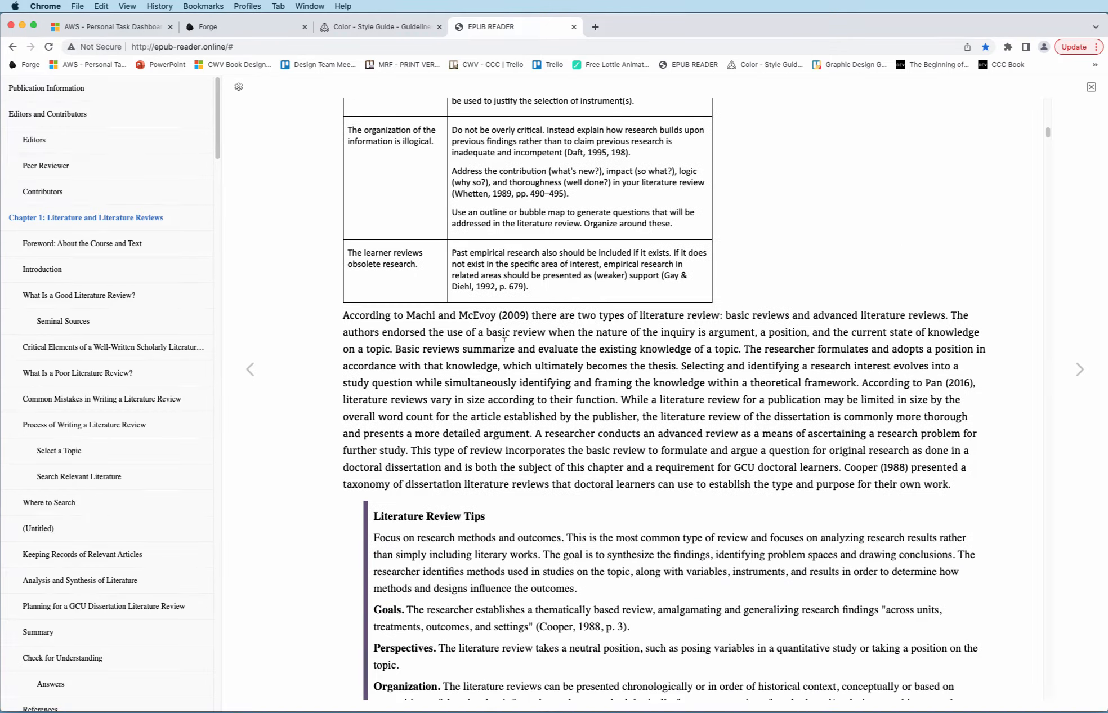
pyautogui.scroll(-10, 504, 339)
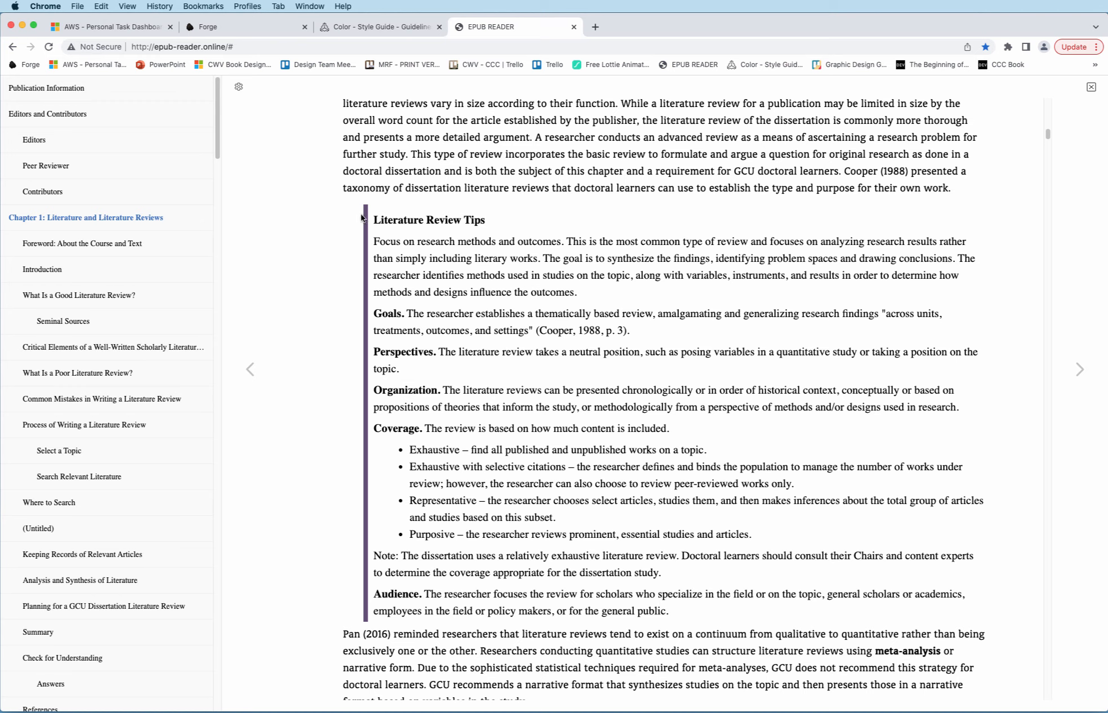
pyautogui.scroll(-1, 364, 627)
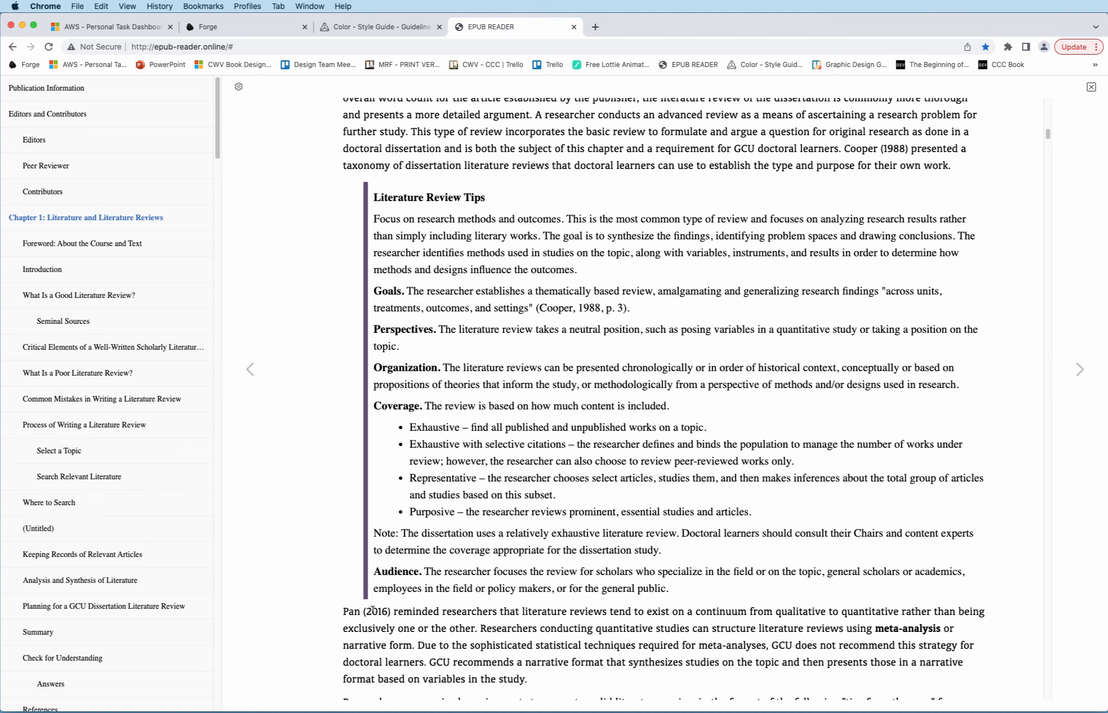
pyautogui.scroll(-1, 389, 641)
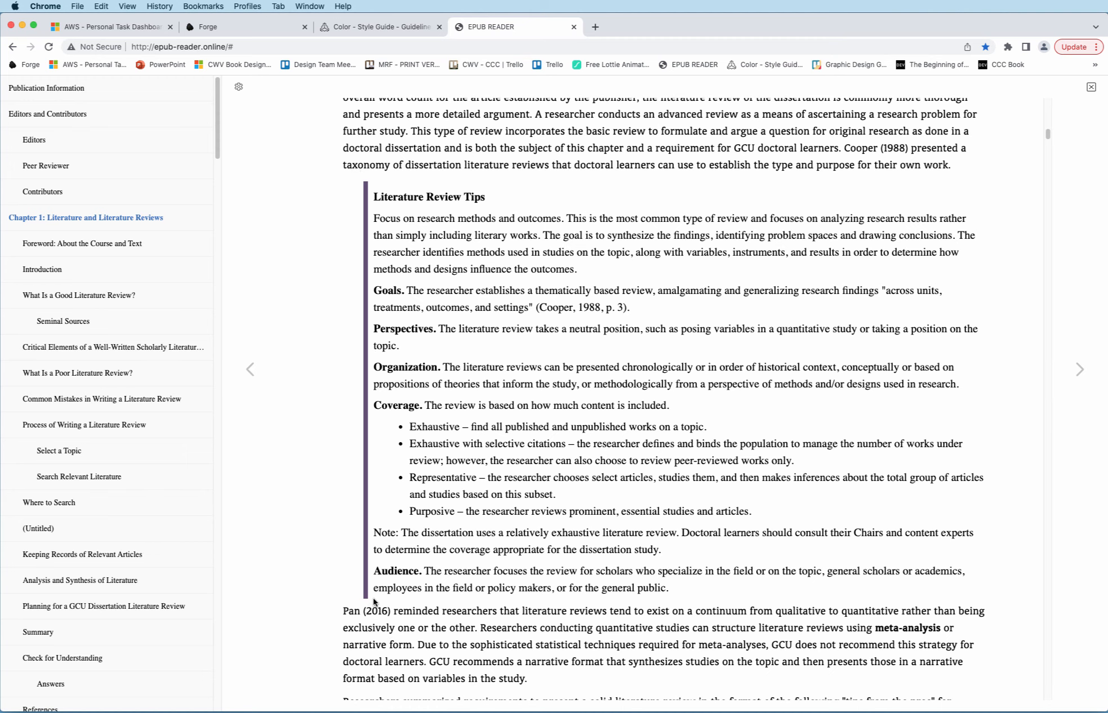
pyautogui.scroll(-20, 374, 602)
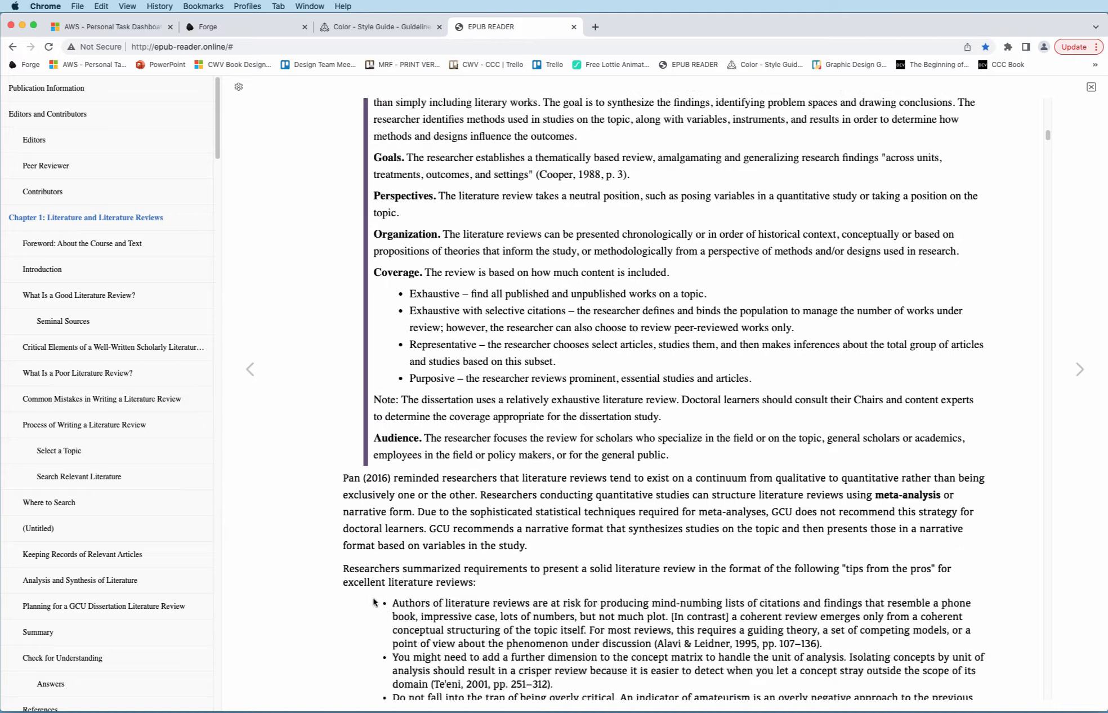
pyautogui.scroll(3, 373, 601)
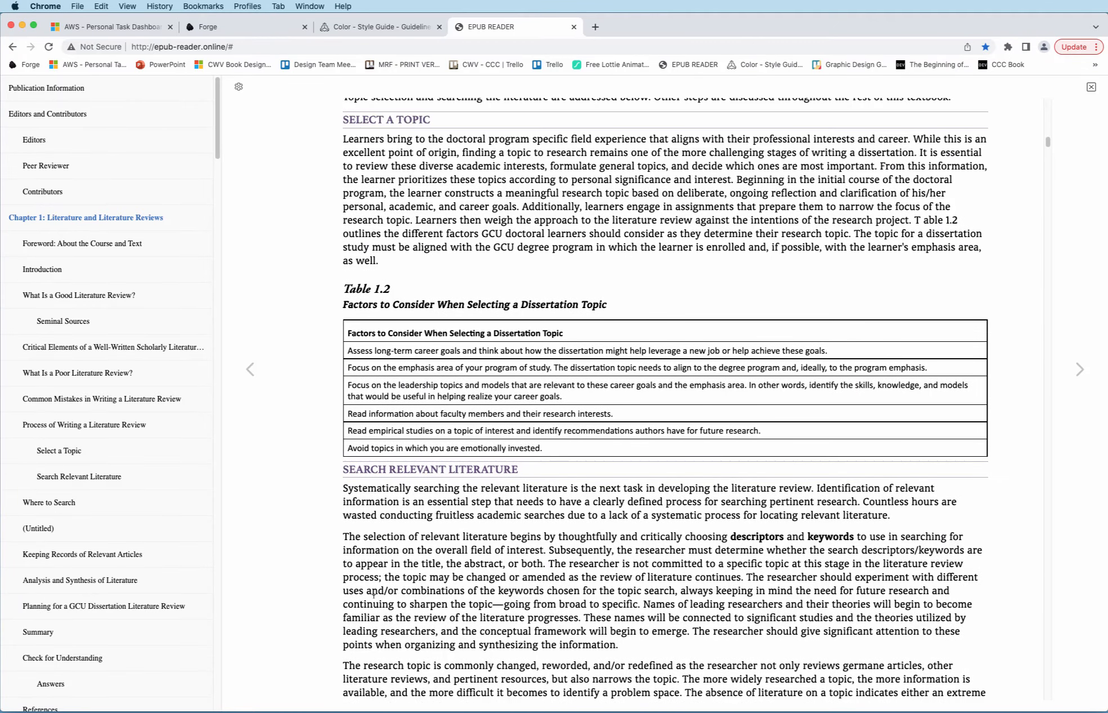
pyautogui.scroll(-2, 372, 523)
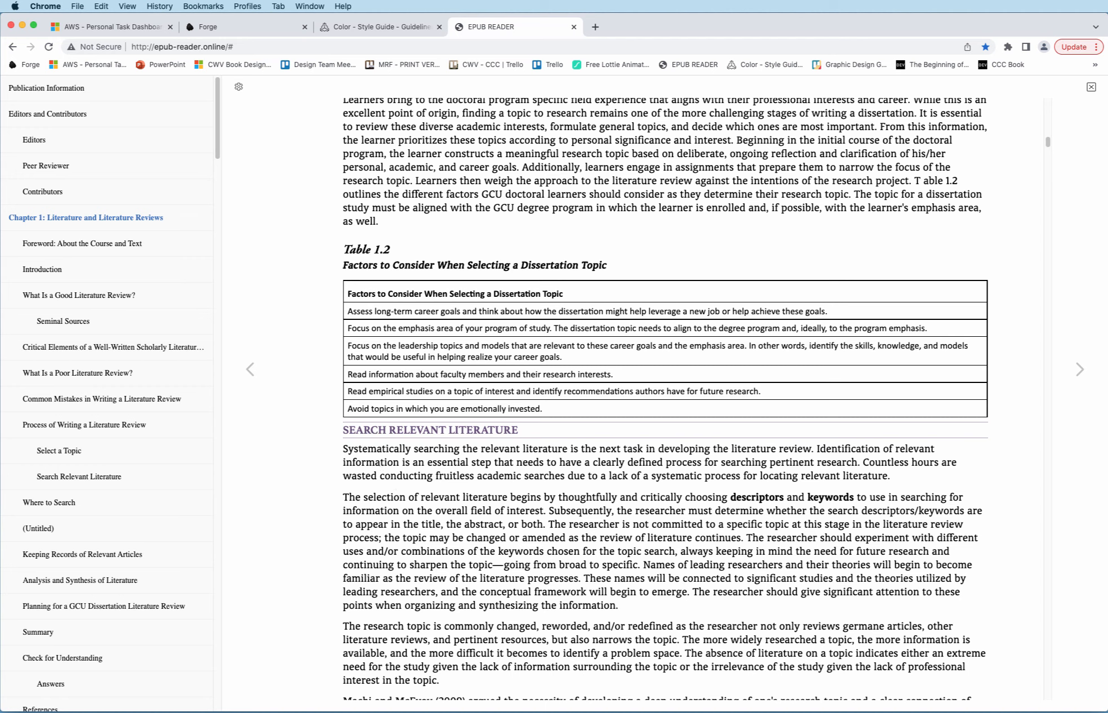
# Step: Switch to calibre's Edit Book window, move it to the top of the screen and enlarge it
pyautogui.press('super+Tab')
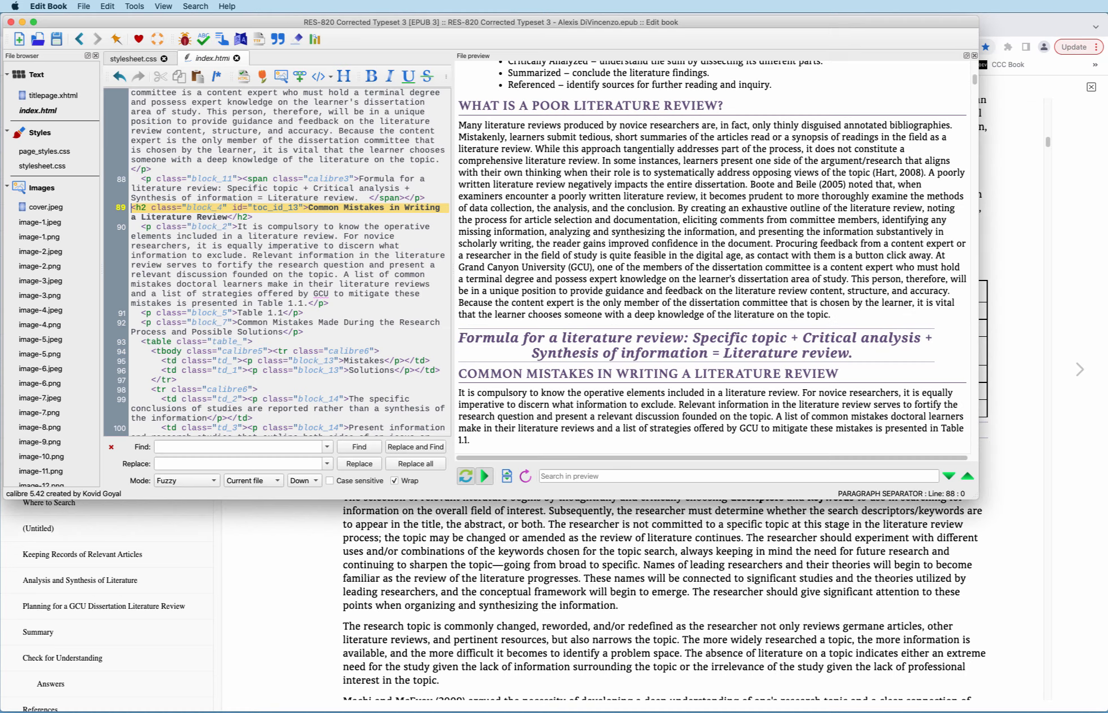
pyautogui.moveTo(676, 26)
pyautogui.mouseDown()
pyautogui.moveTo(657, 17)
pyautogui.moveTo(676, 9)
pyautogui.mouseUp()
pyautogui.moveTo(975, 495); pyautogui.dragTo(1046, 673)
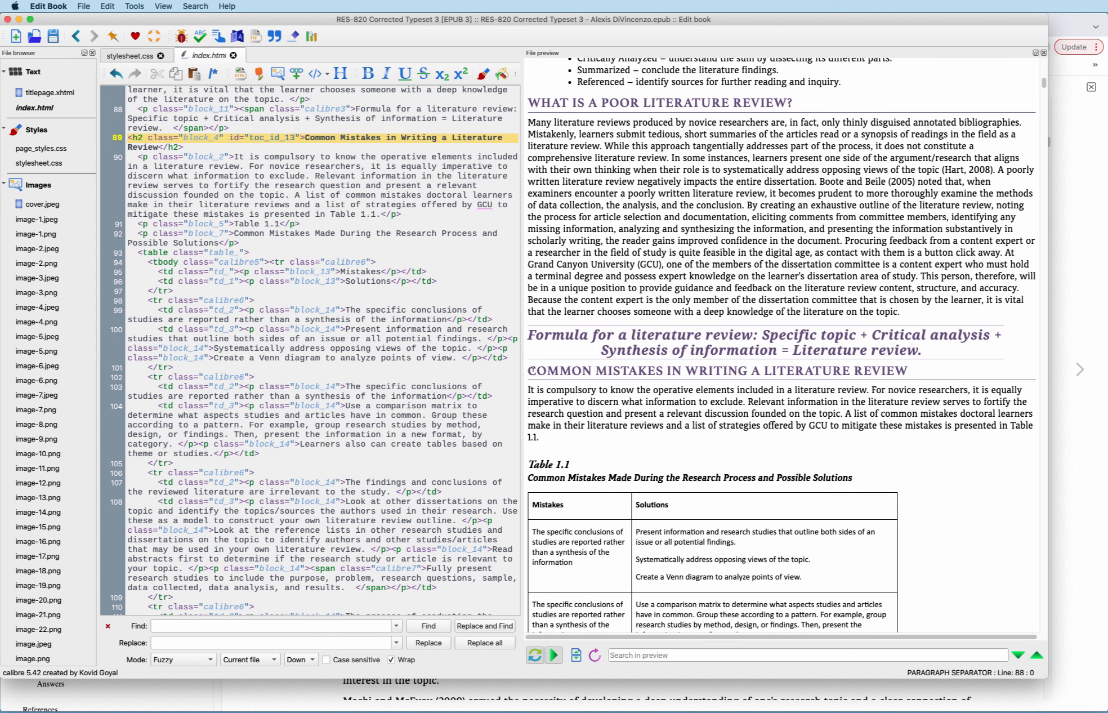
# Step: Insert a <br> tag with blank lines around it before the "Common Mistakes in Writing a Literature Review" heading in index.html and check the preview
pyautogui.moveTo(530, 369); pyautogui.dragTo(626, 368)
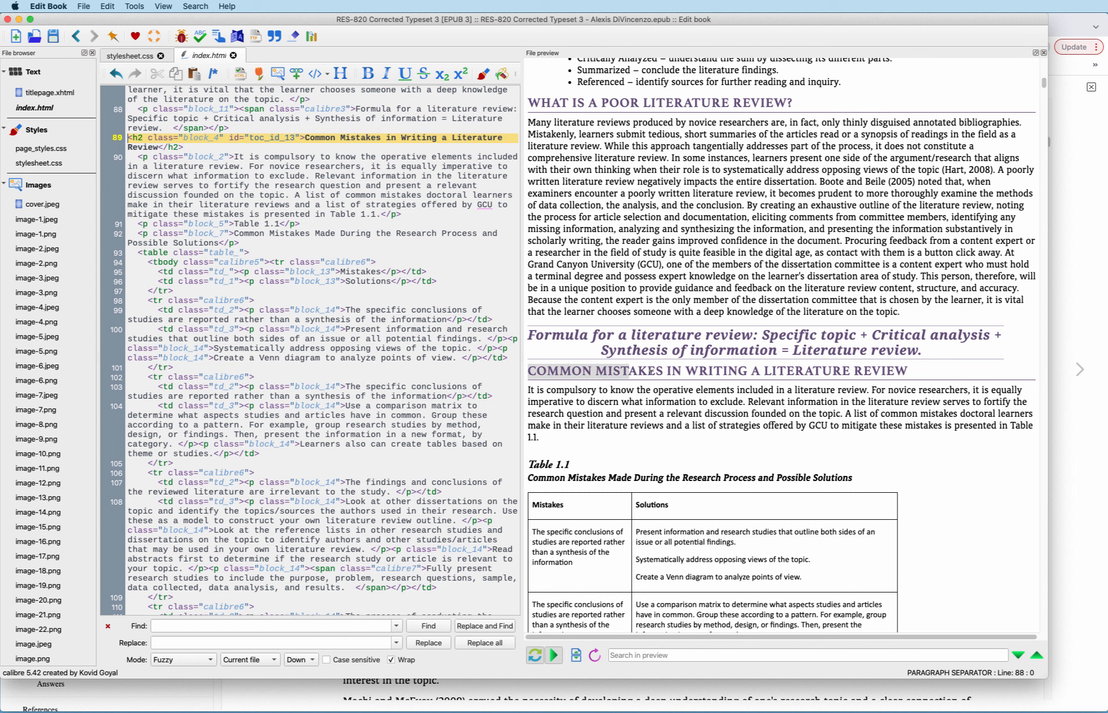
pyautogui.scroll(3, 309, 185)
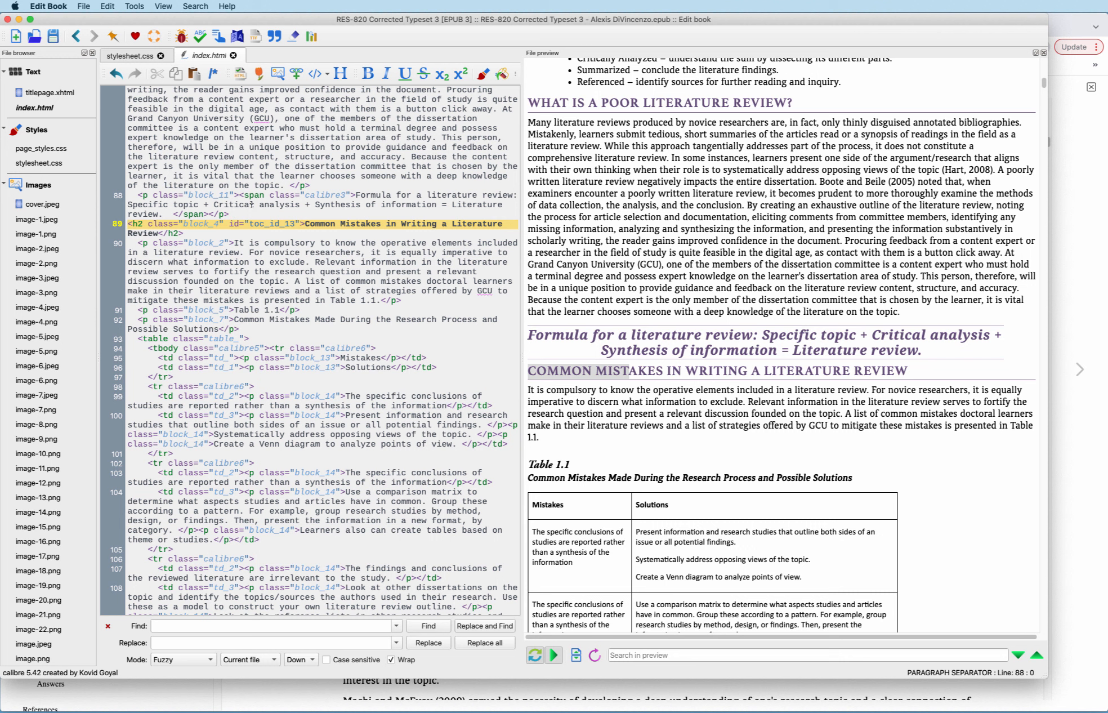
pyautogui.press('Return')
pyautogui.press('Return')
pyautogui.press('Return')
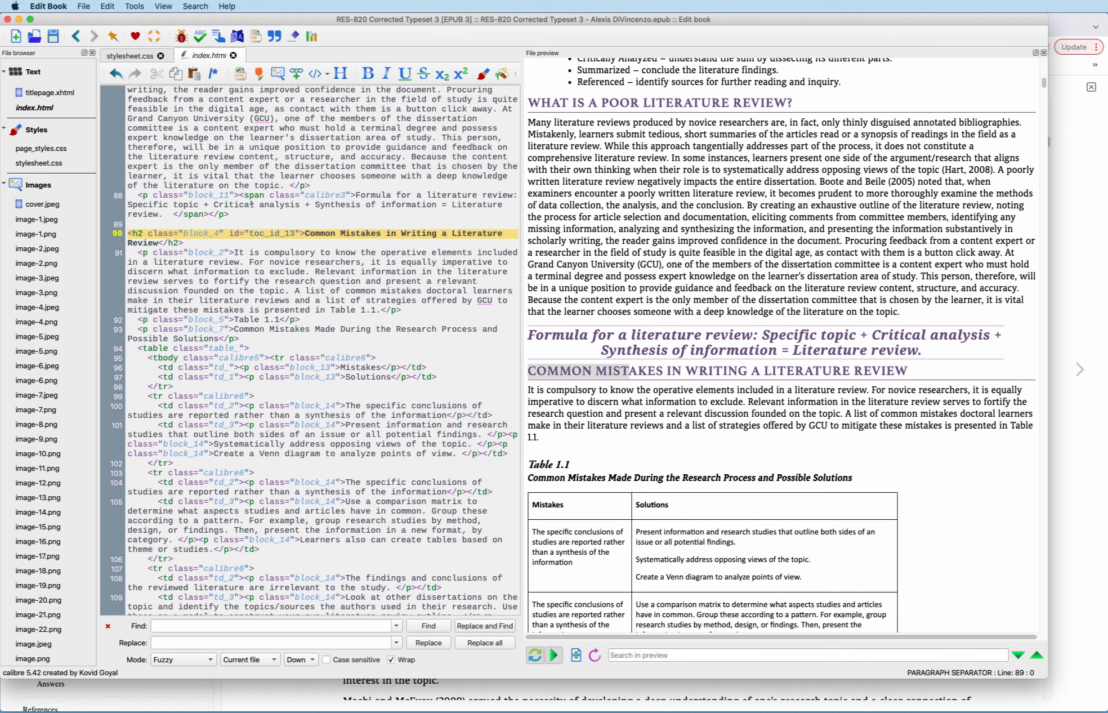
pyautogui.press('Up')
pyautogui.press('Up')
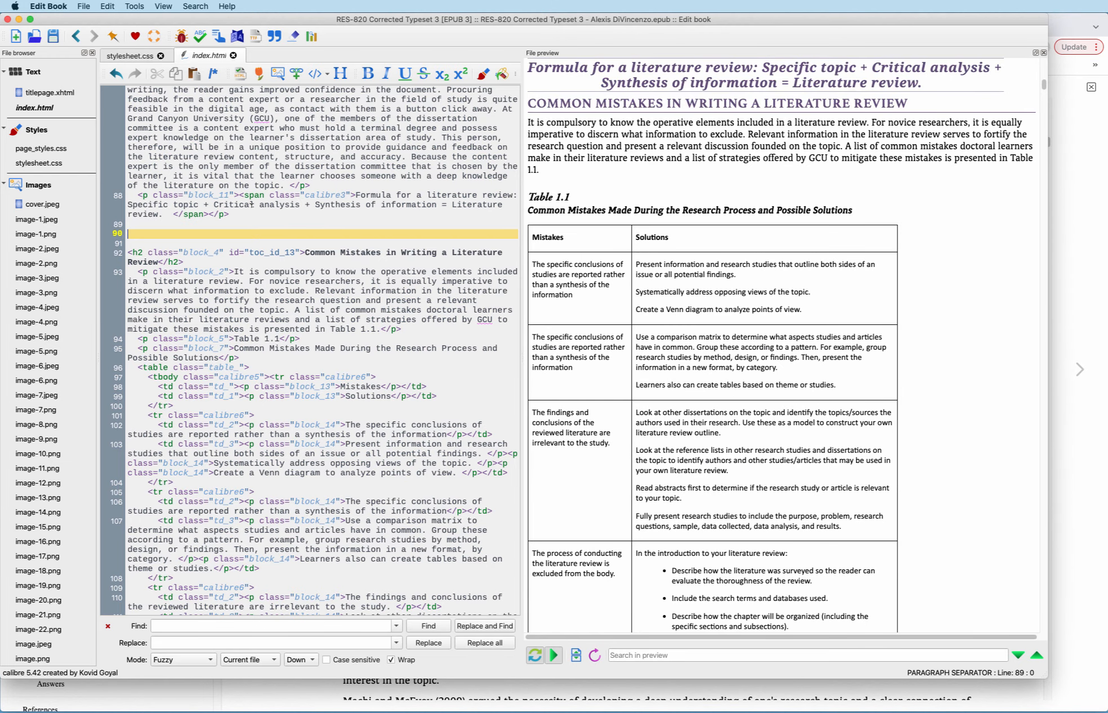
pyautogui.write('<br>')
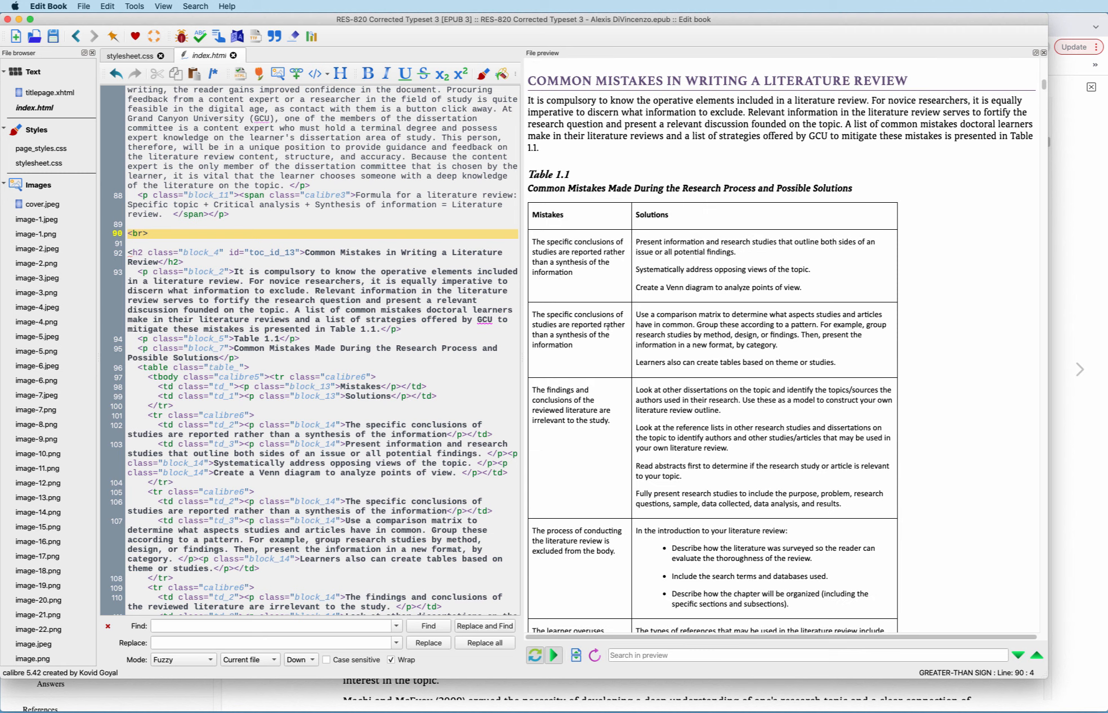
pyautogui.scroll(10, 608, 326)
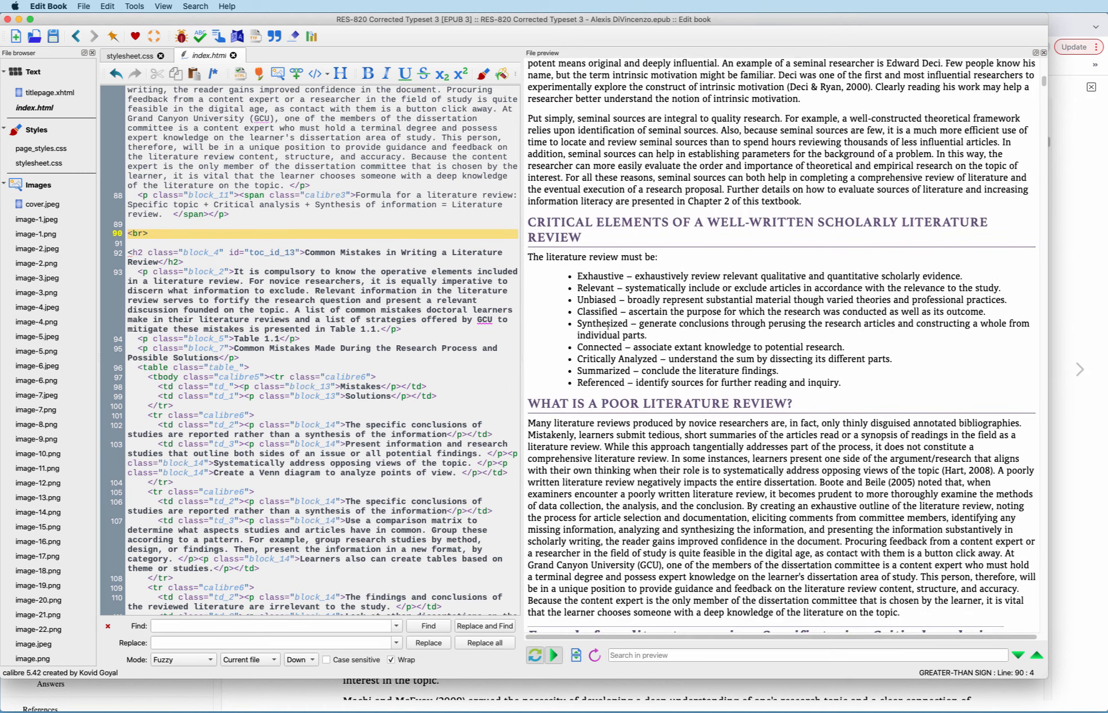
pyautogui.scroll(-8, 608, 327)
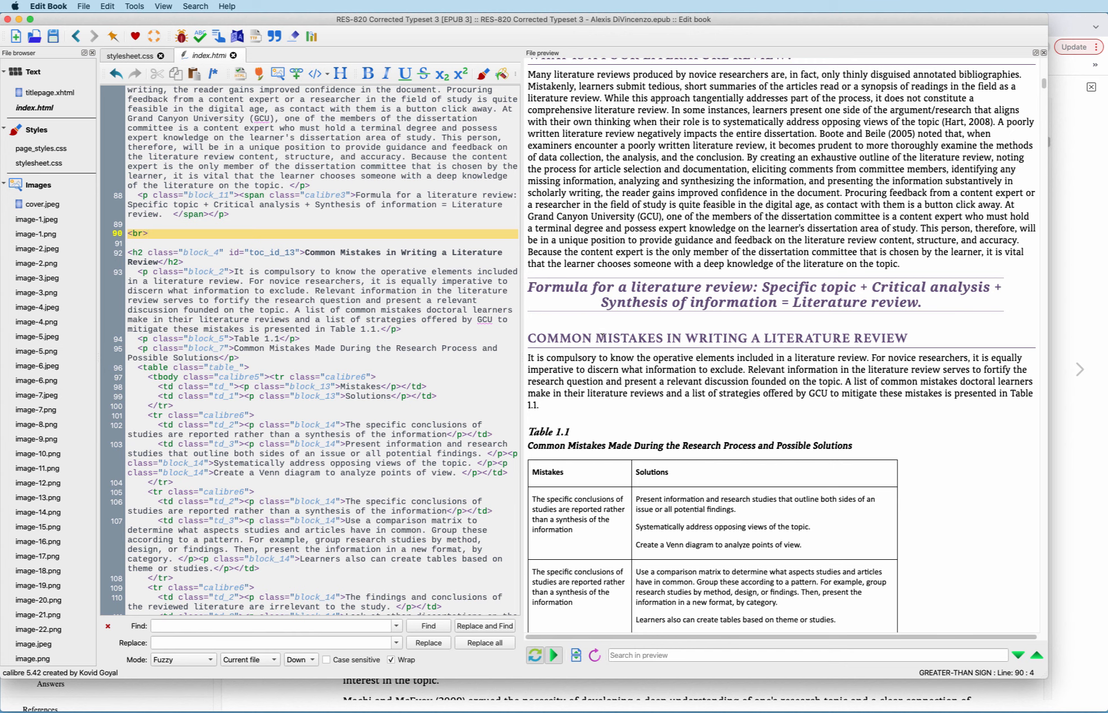
# Step: Insert a <br> tag on its own line between the Literature Review Tips table and the paragraph following it, and check the preview
pyautogui.scroll(-15, 600, 337)
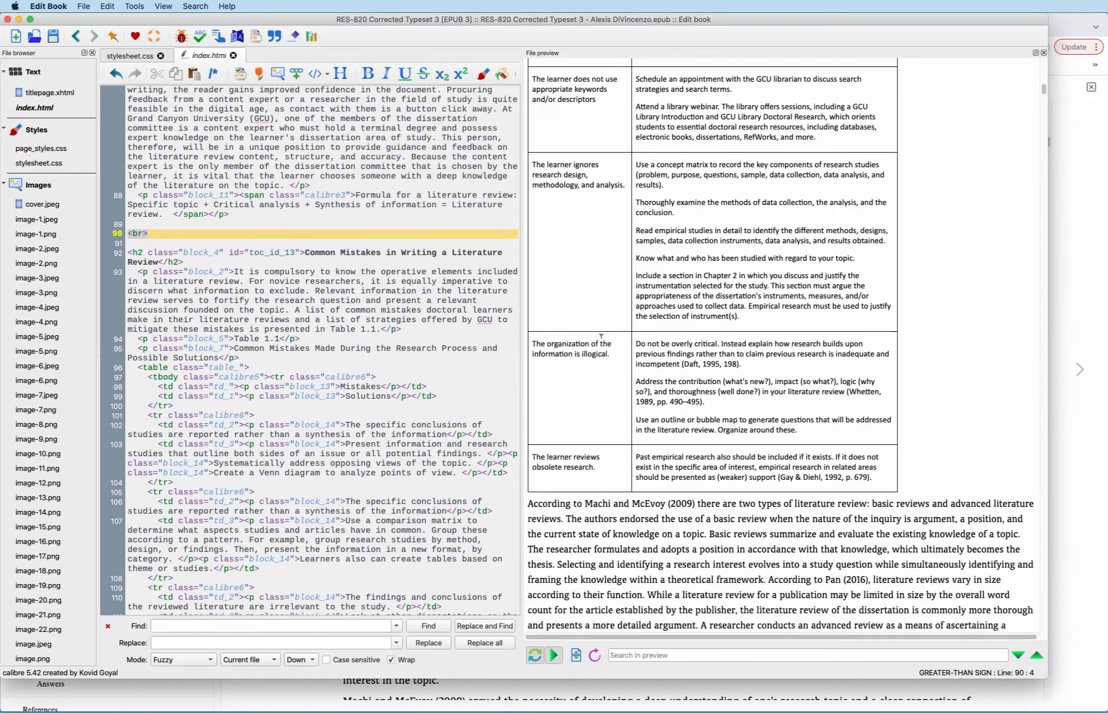
pyautogui.scroll(-10, 600, 337)
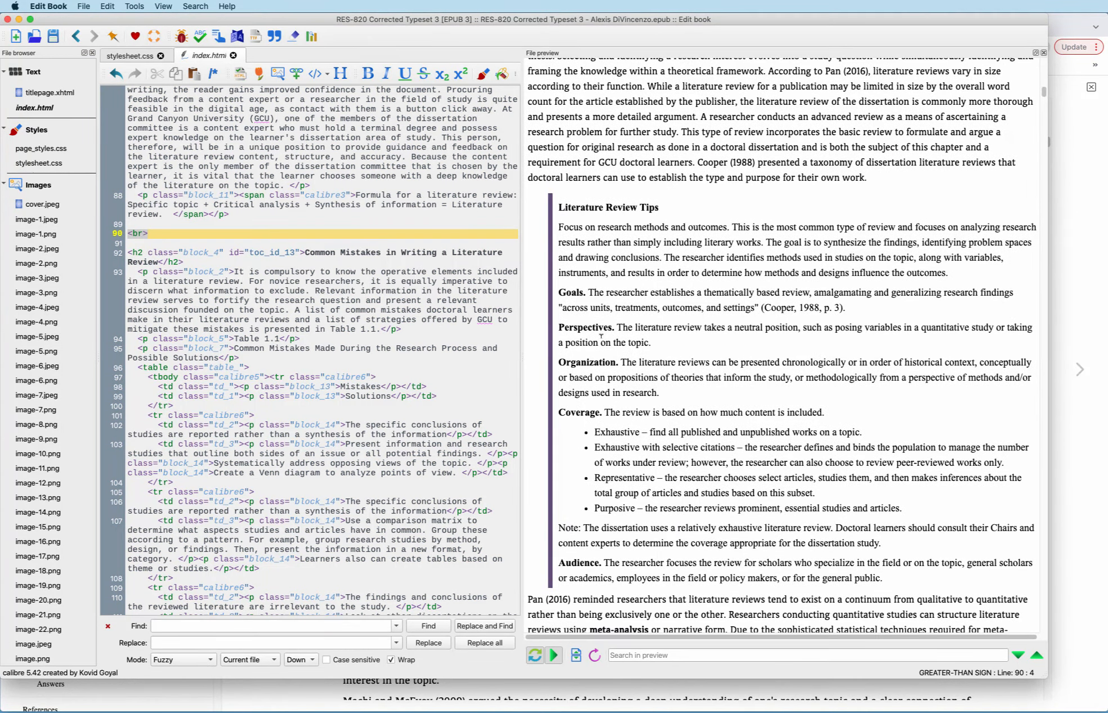
pyautogui.click(551, 311)
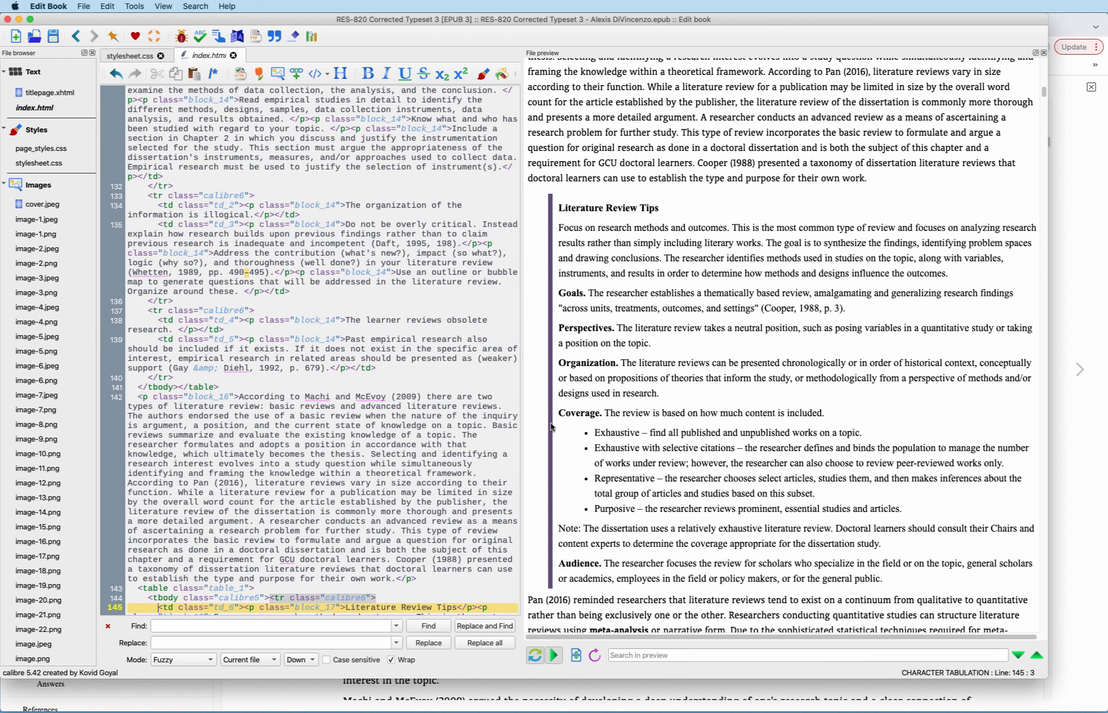
pyautogui.scroll(-5, 624, 458)
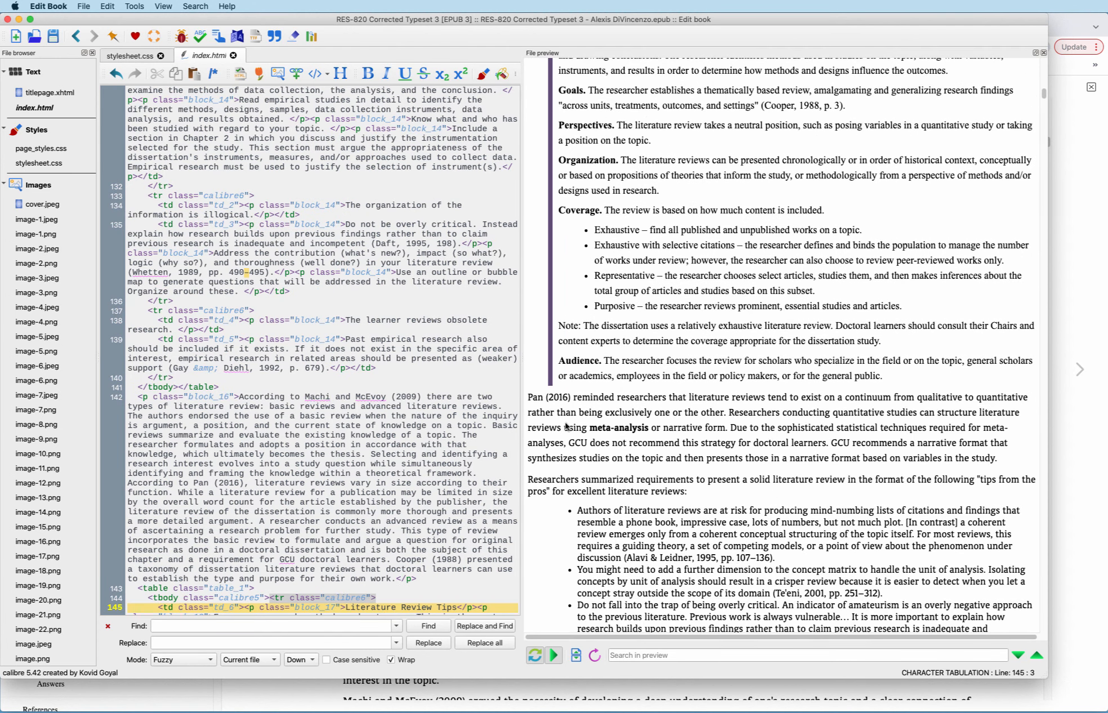
pyautogui.moveTo(528, 397); pyautogui.dragTo(584, 397)
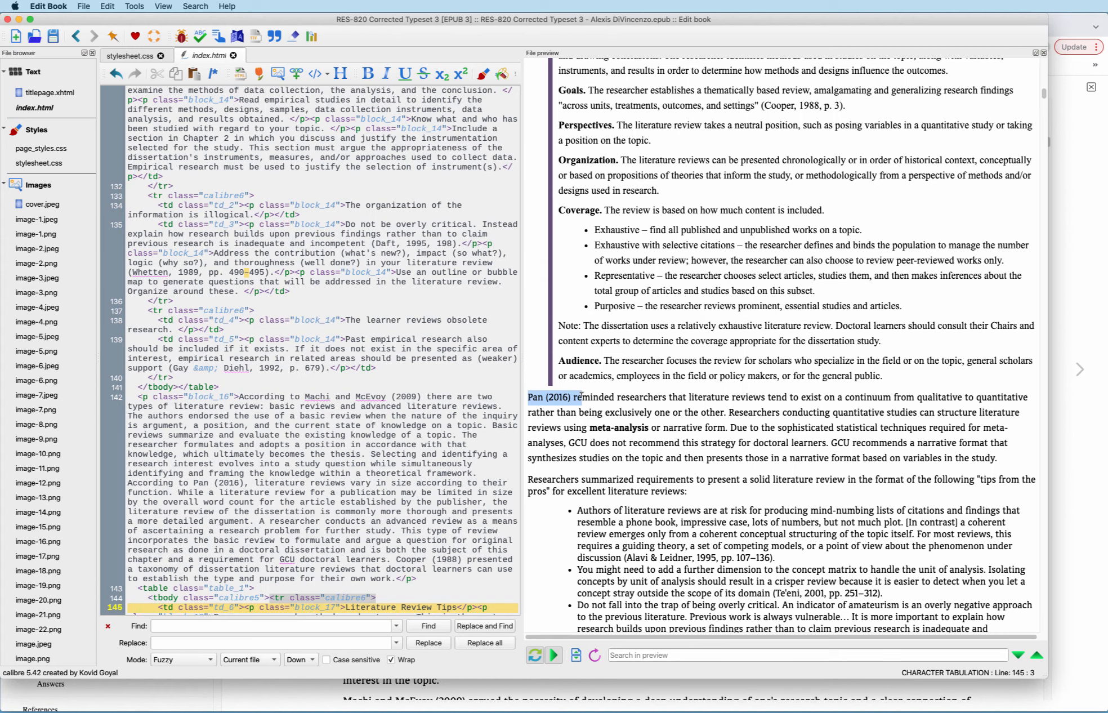
pyautogui.scroll(-8, 413, 416)
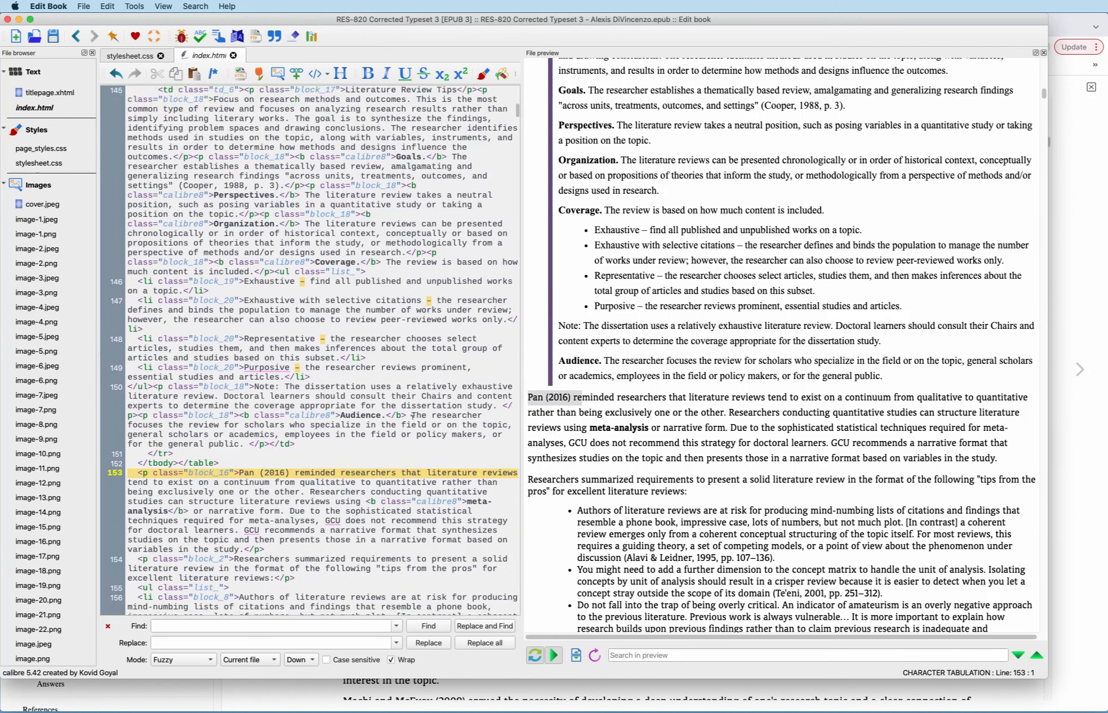
pyautogui.scroll(-1, 413, 416)
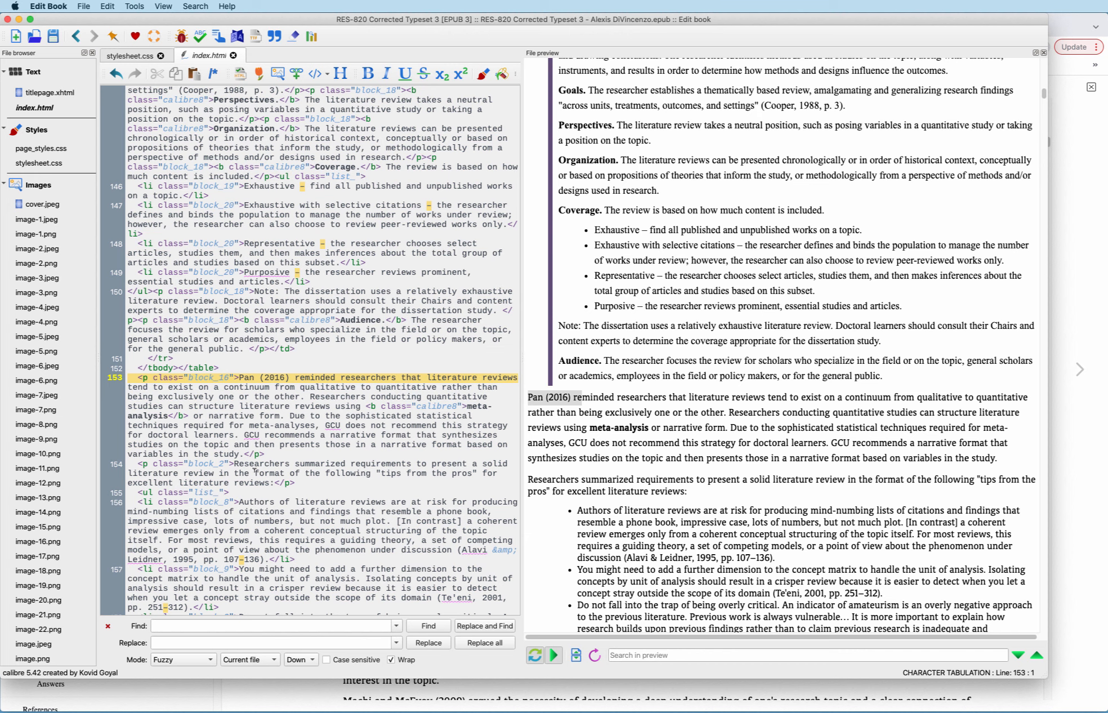
pyautogui.press('Return')
pyautogui.press('Return')
pyautogui.press('Return')
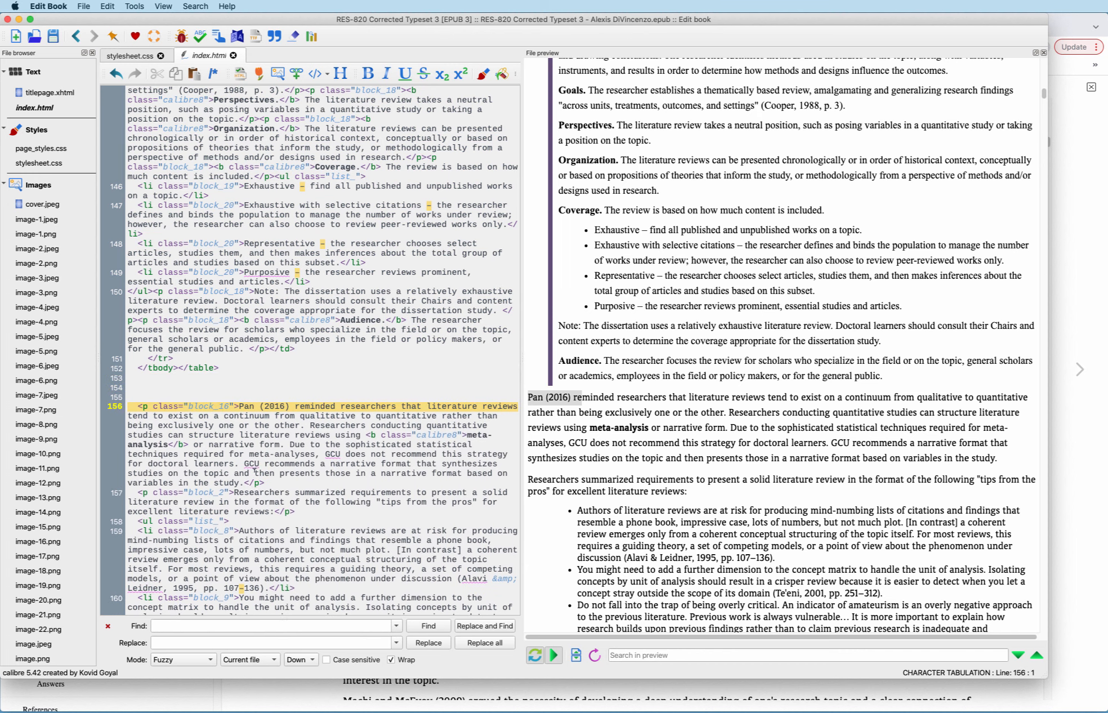
pyautogui.press('Up')
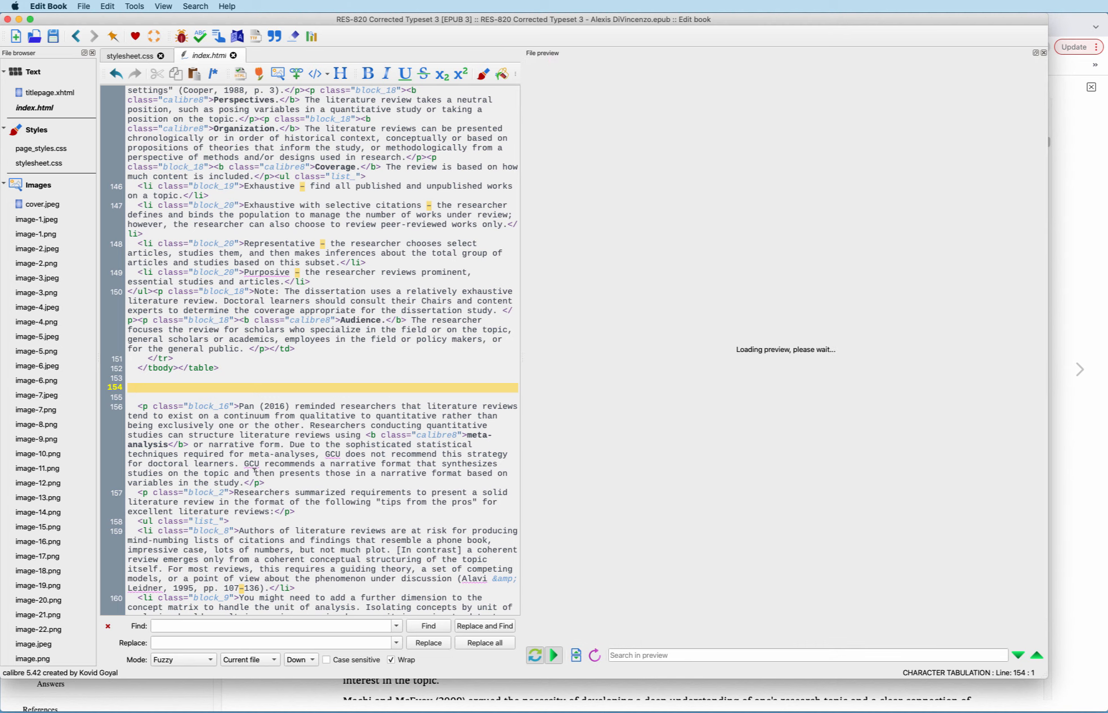
pyautogui.write('<br')
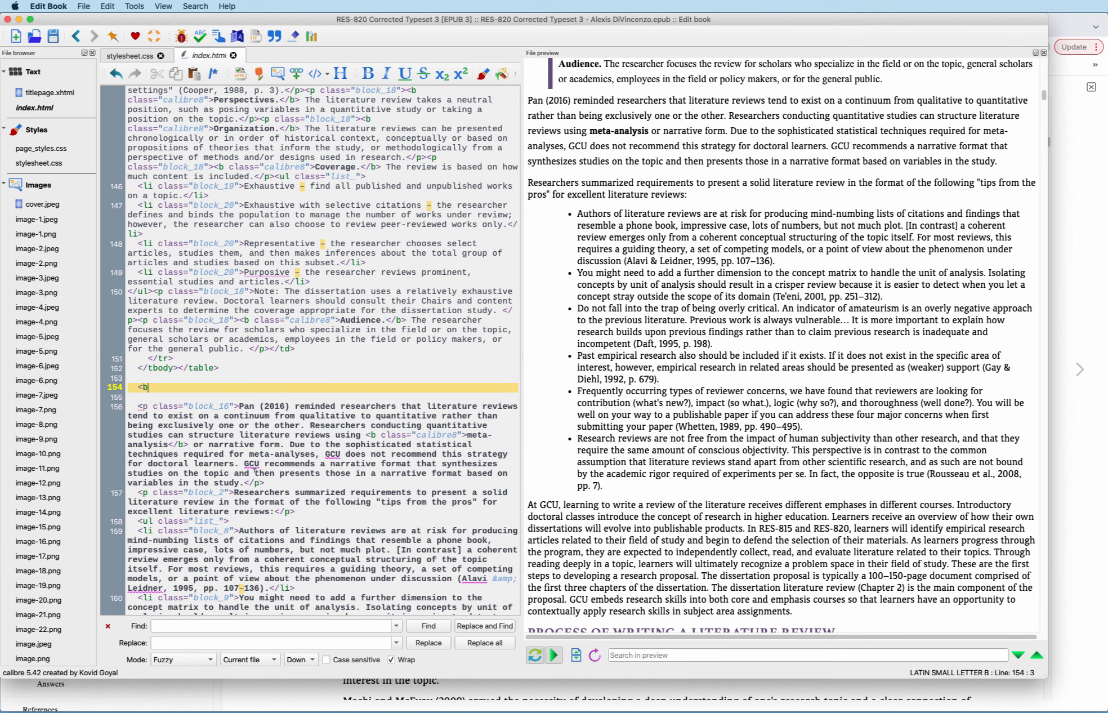
pyautogui.write('>')
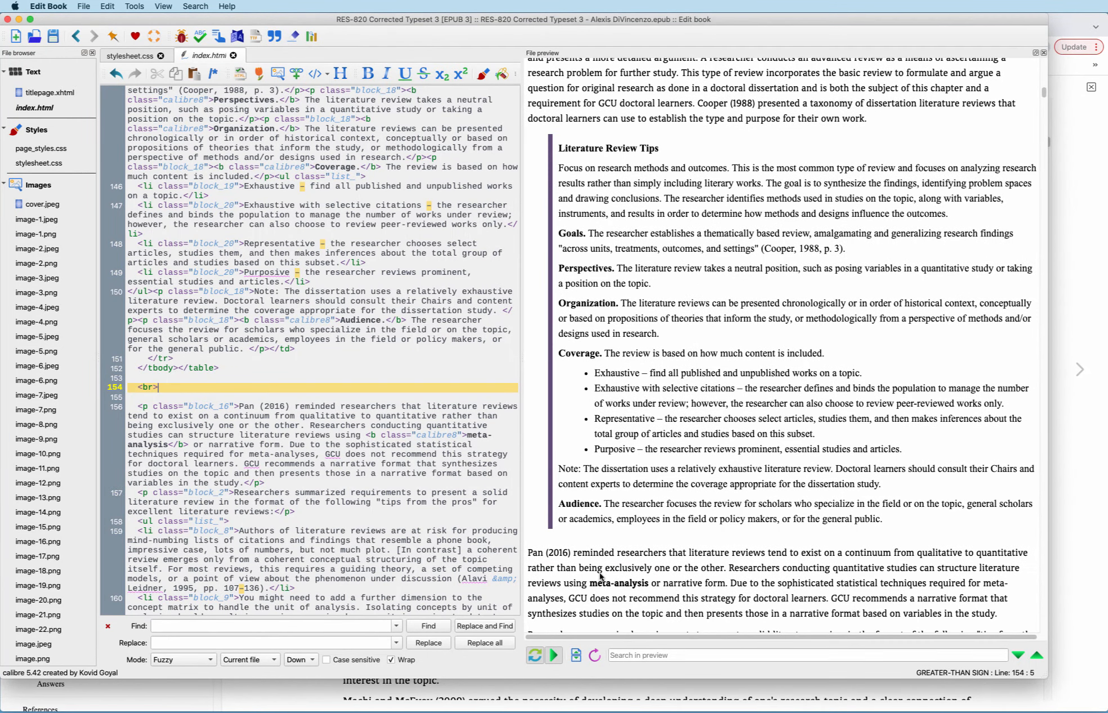
pyautogui.scroll(-2, 599, 538)
pyautogui.scroll(-10, 599, 538)
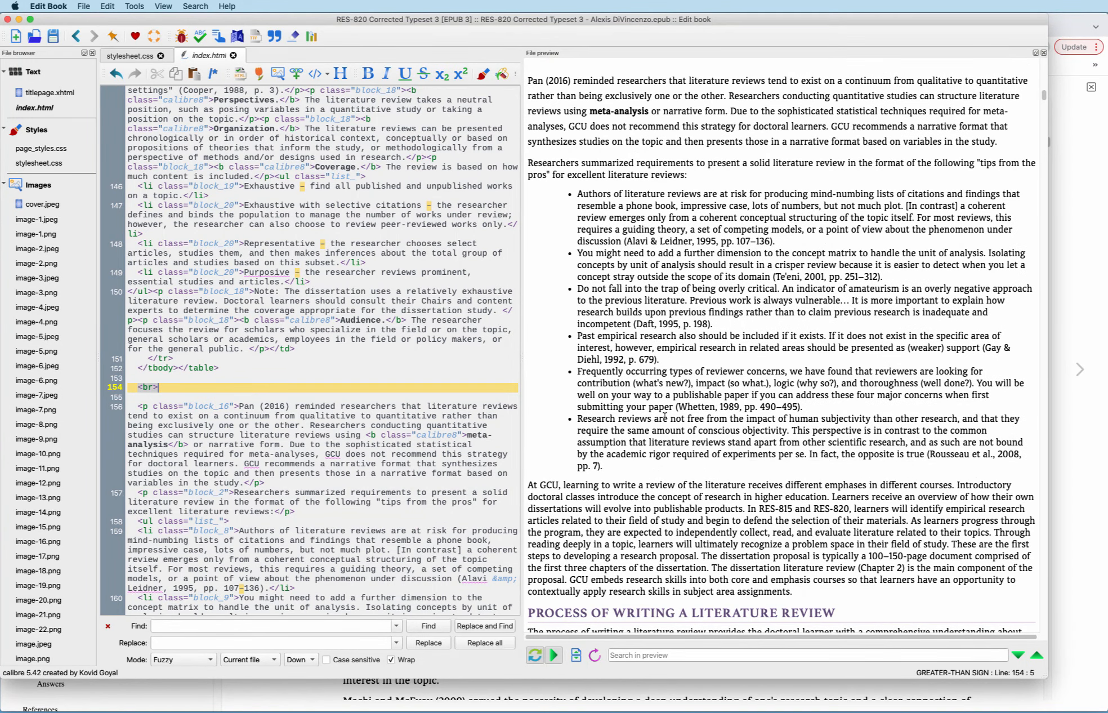
pyautogui.scroll(4, 665, 416)
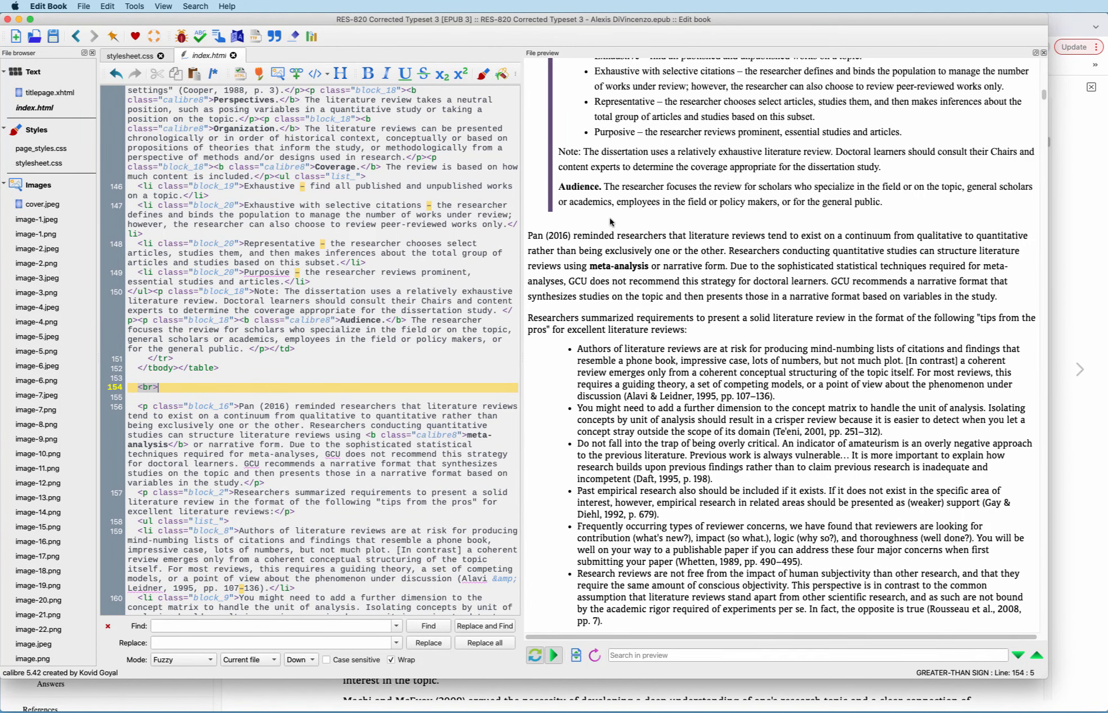
# Step: Insert a <br> tag on its own line between Table 1.2 and the "Search Relevant Literature" heading, and check the spacing in the preview
pyautogui.scroll(-15, 715, 414)
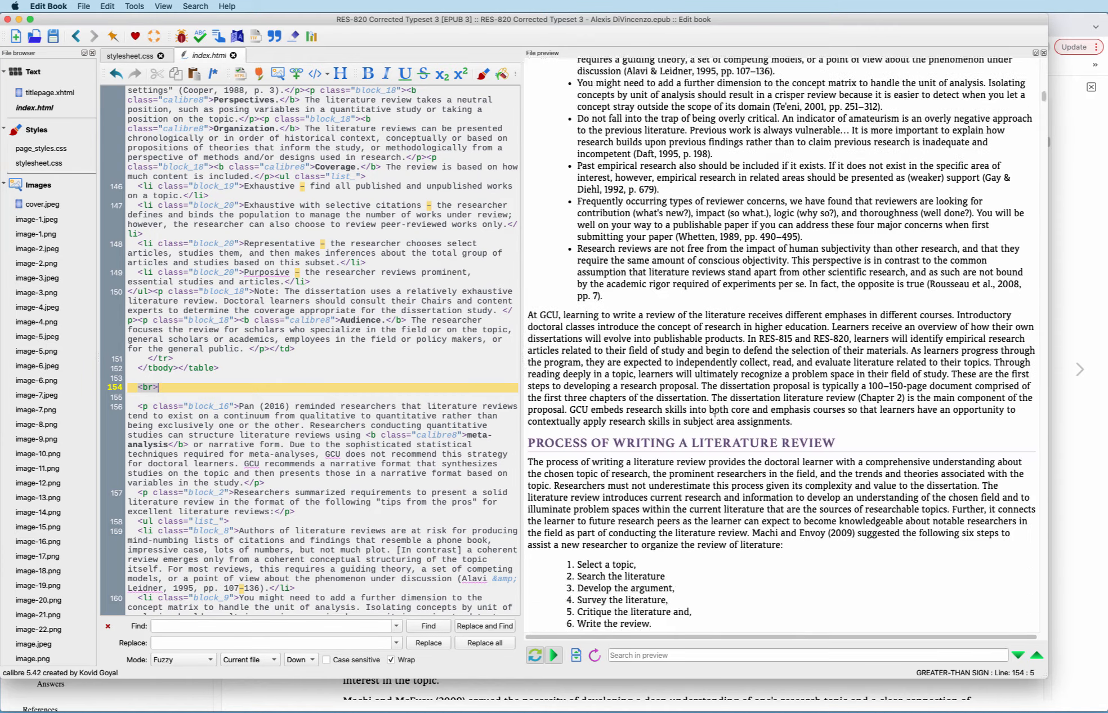
pyautogui.scroll(-7, 714, 414)
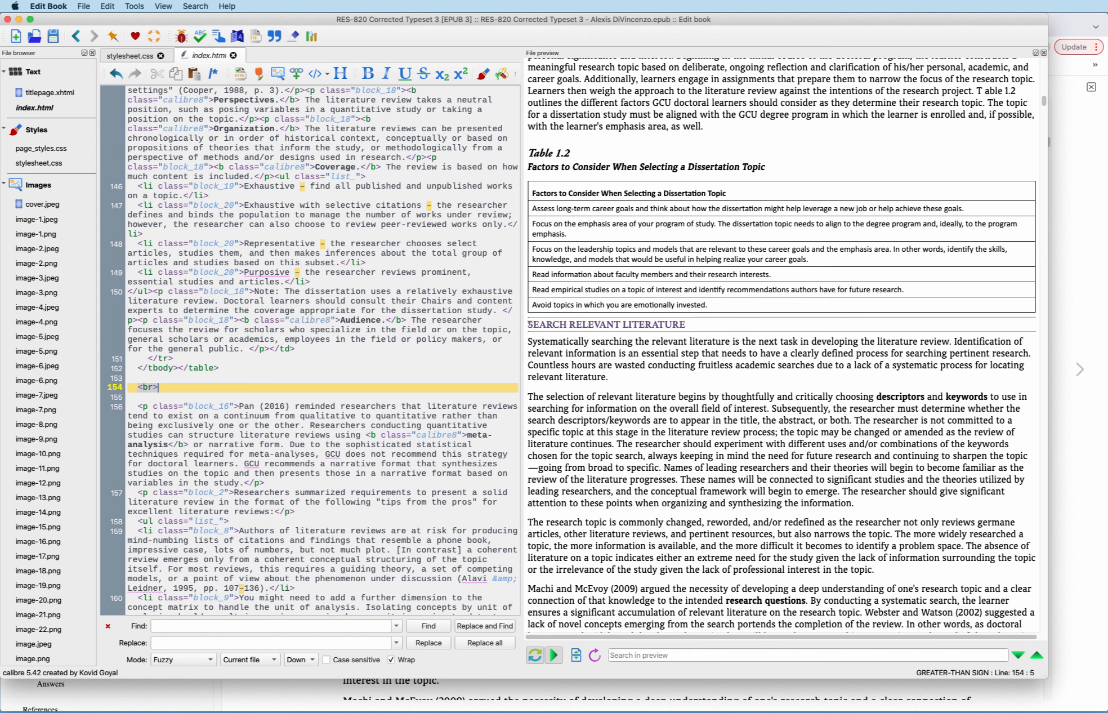
pyautogui.moveTo(529, 322); pyautogui.dragTo(580, 320)
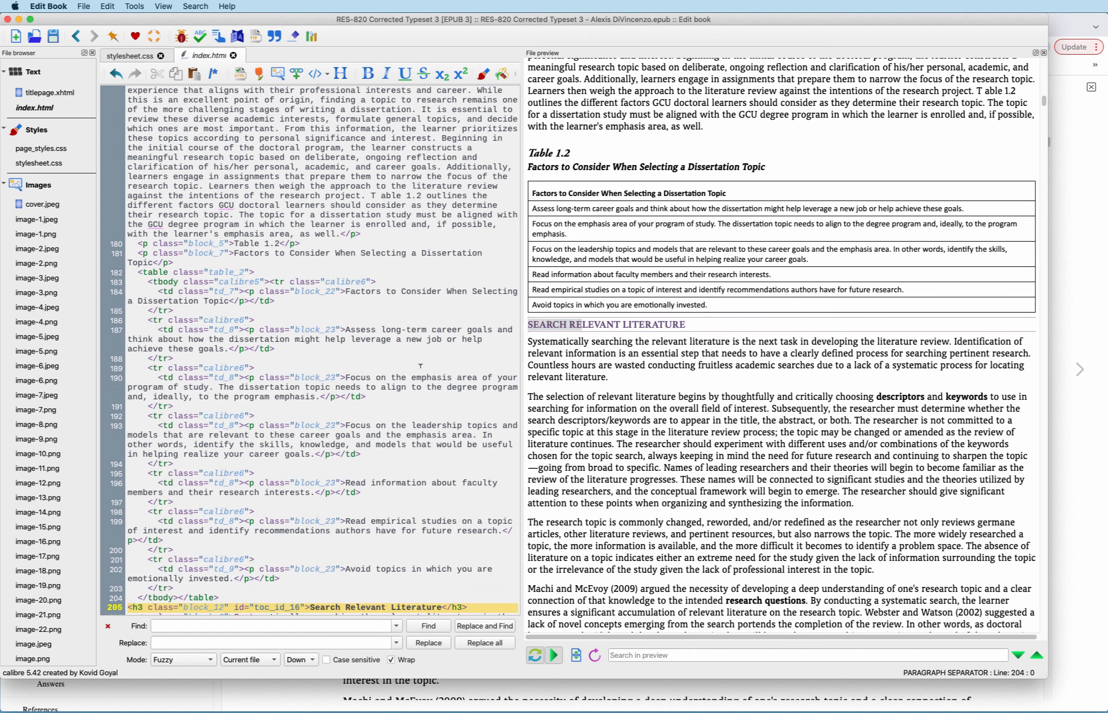
pyautogui.scroll(-10, 420, 365)
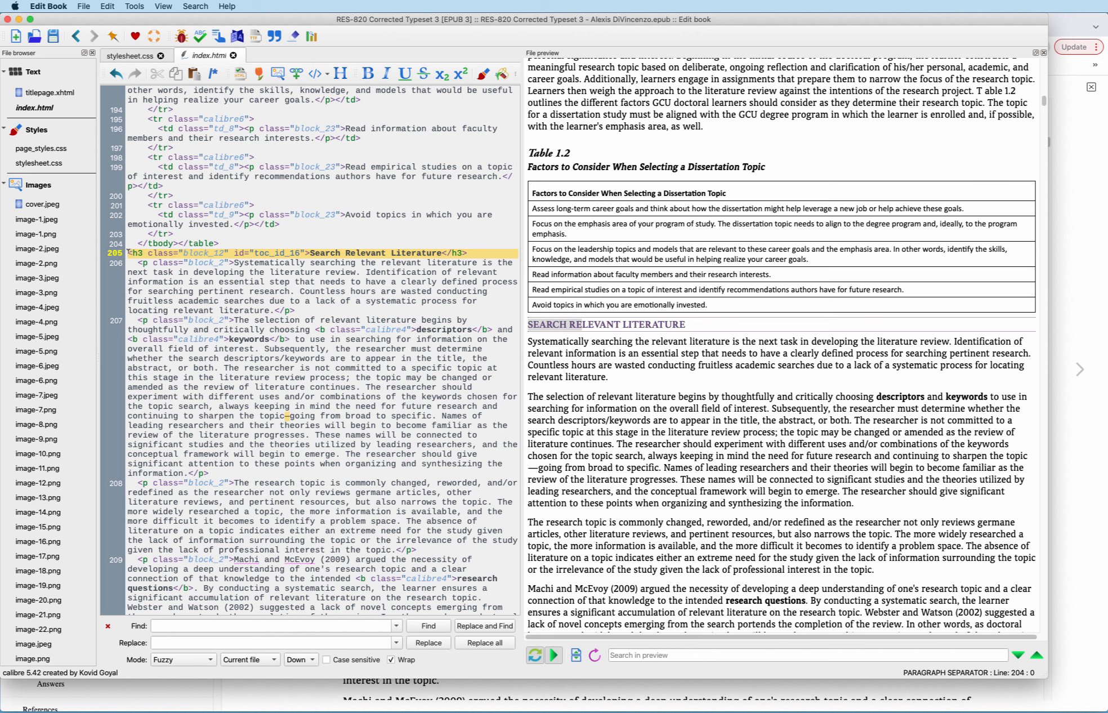
pyautogui.press('Return')
pyautogui.press('Return')
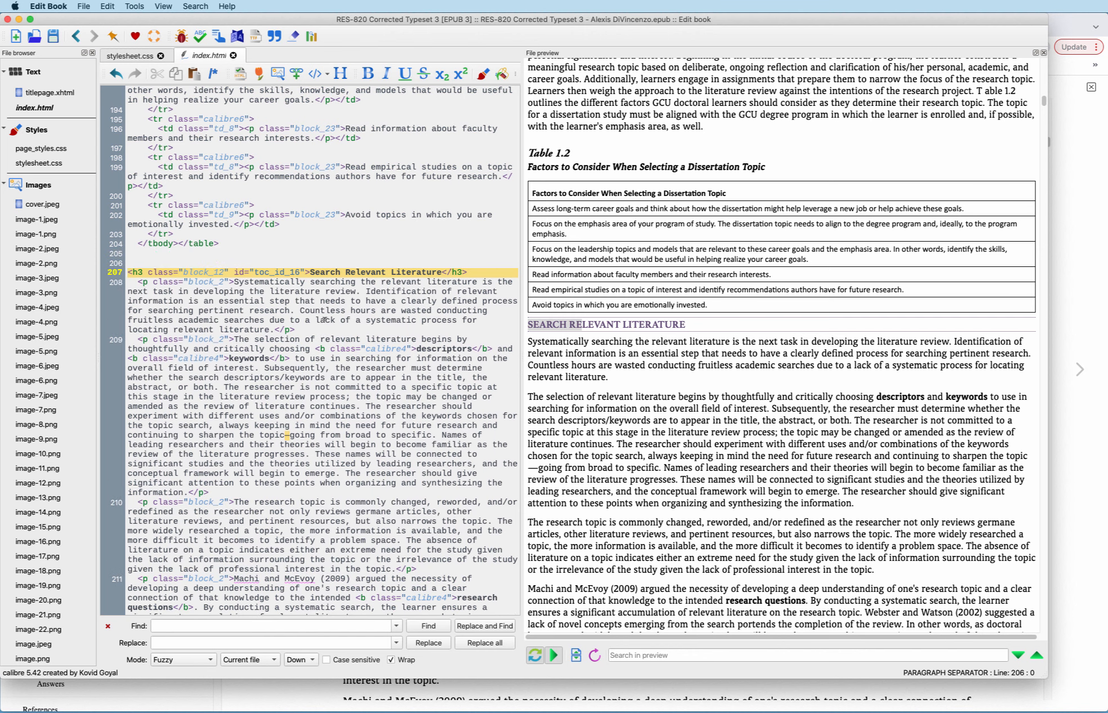
pyautogui.press('Return')
pyautogui.press('Up')
pyautogui.press('Up')
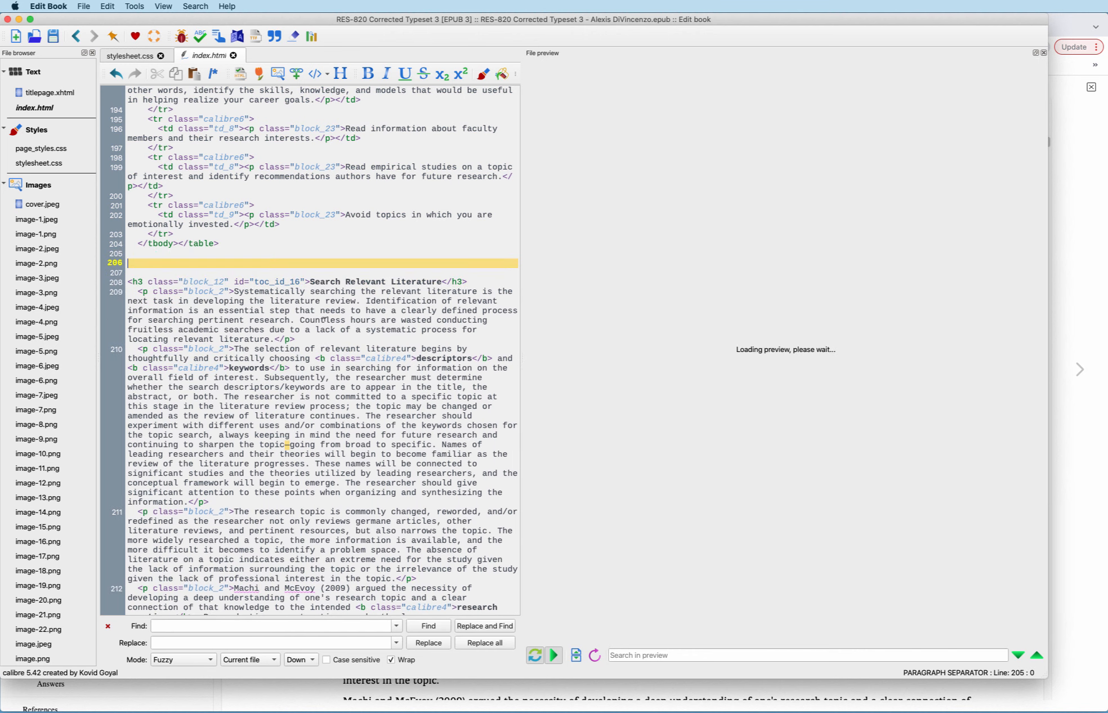
pyautogui.write('<br')
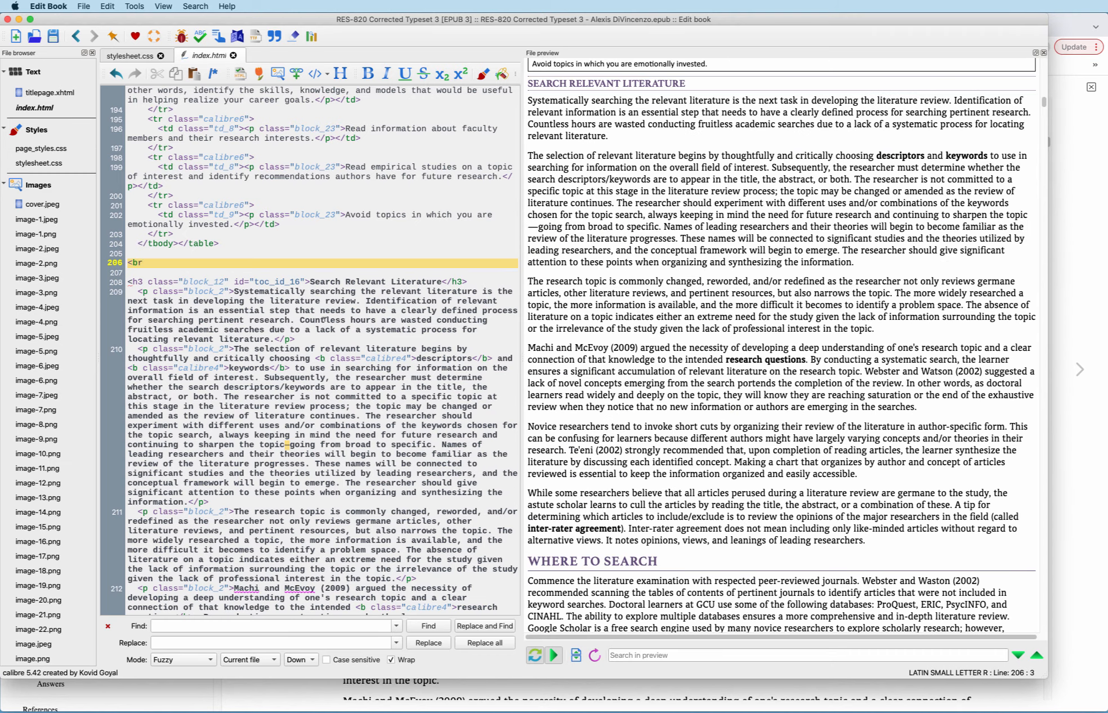
pyautogui.write('>')
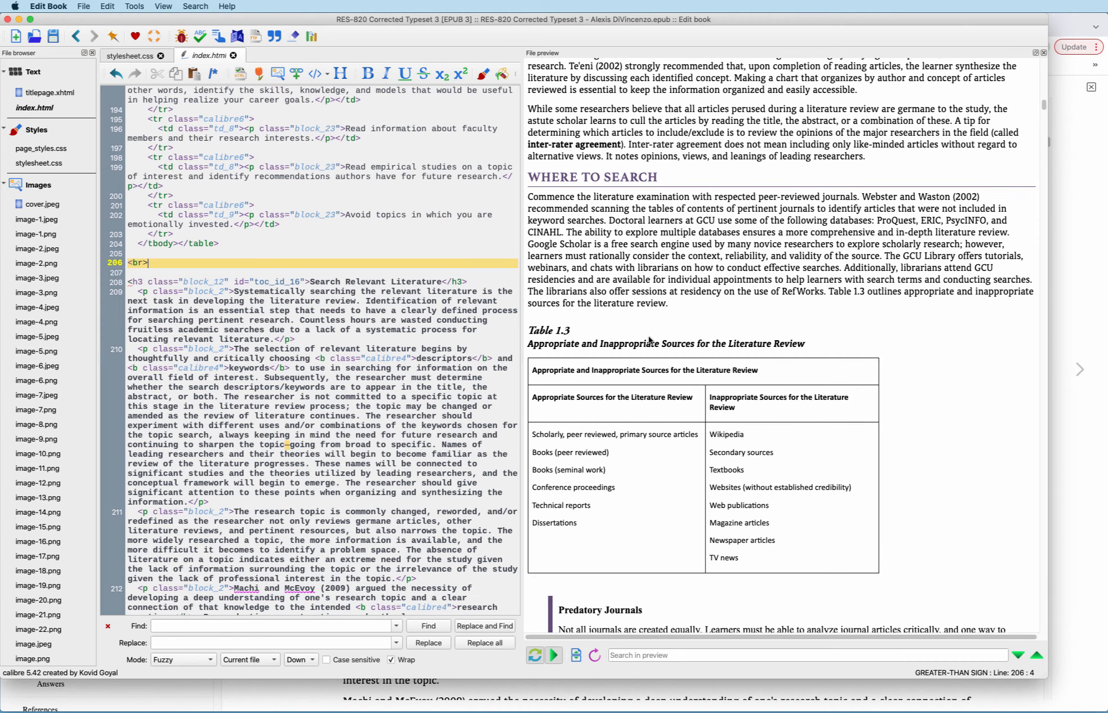
pyautogui.scroll(10, 649, 340)
pyautogui.scroll(4, 649, 339)
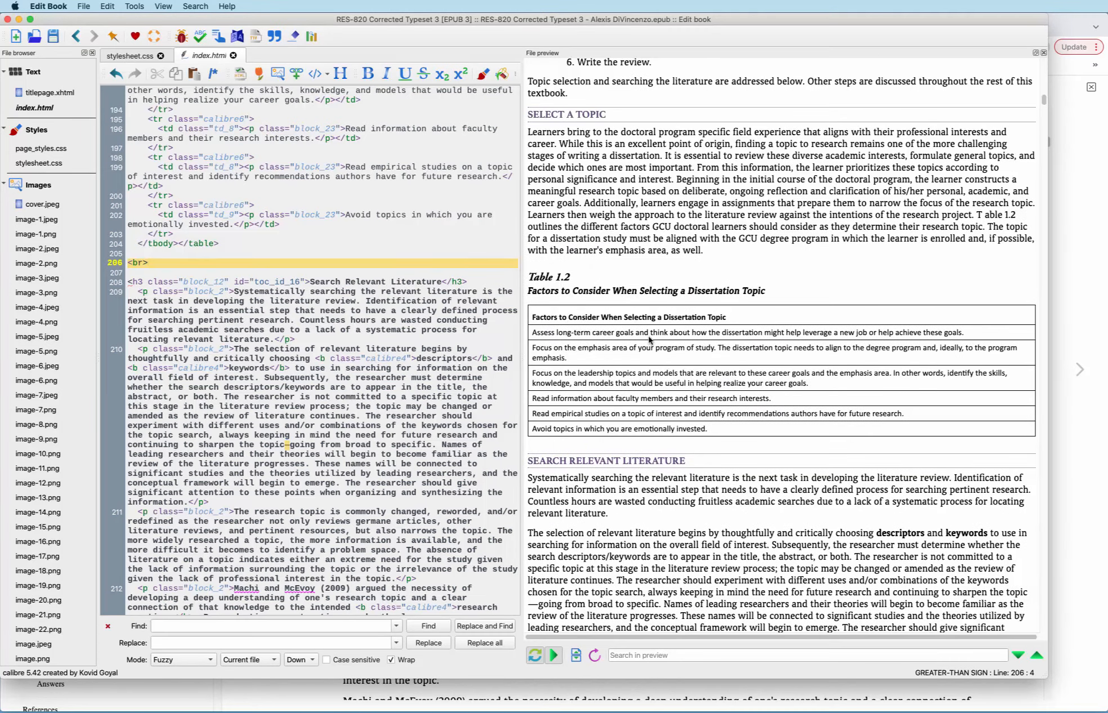
pyautogui.scroll(-3, 648, 339)
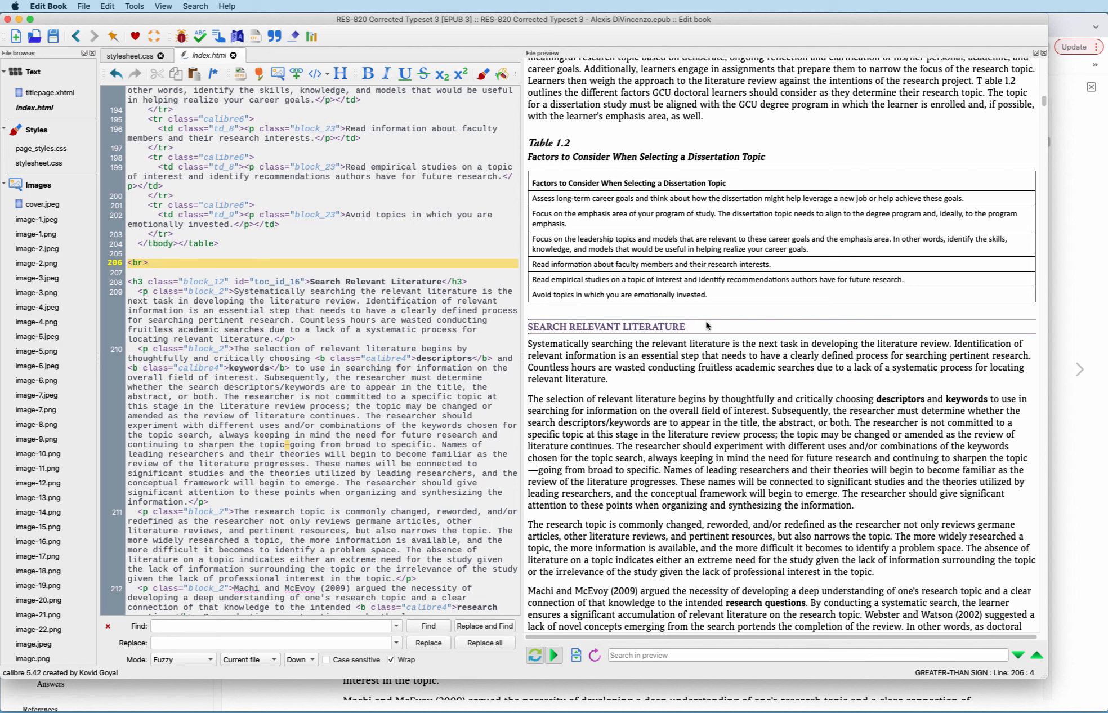
pyautogui.scroll(-5, 707, 325)
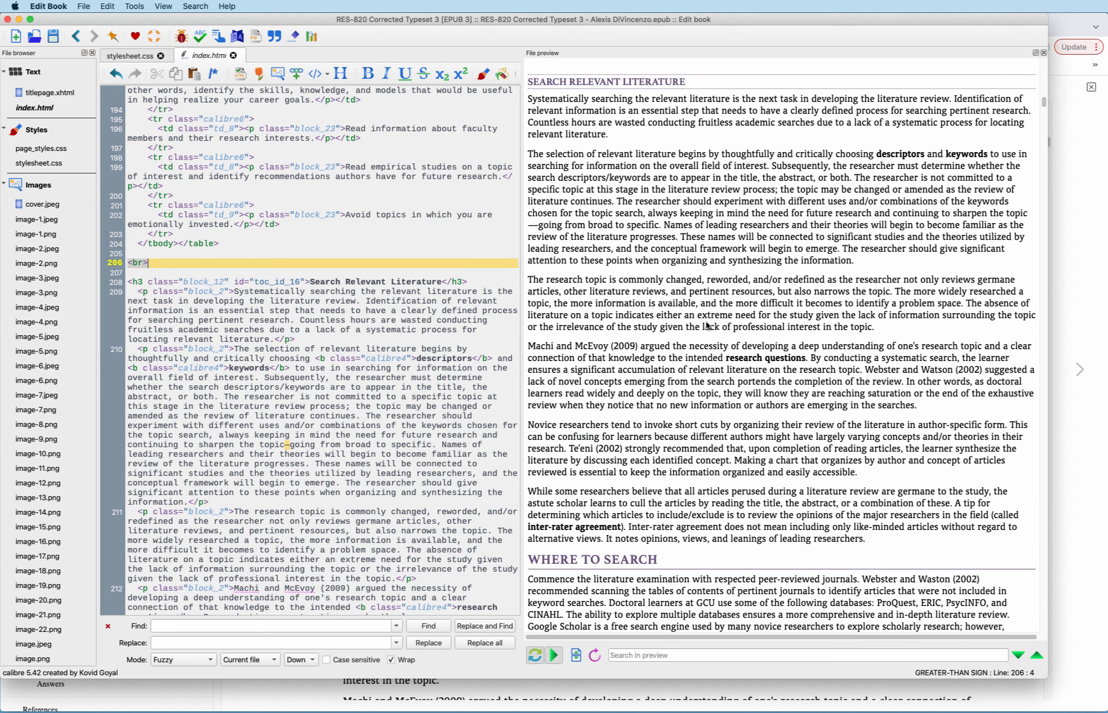